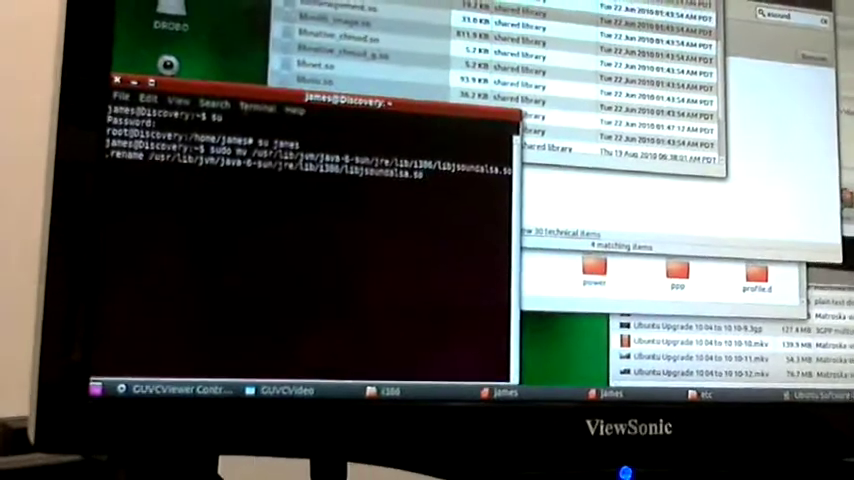
text(.RENAME)
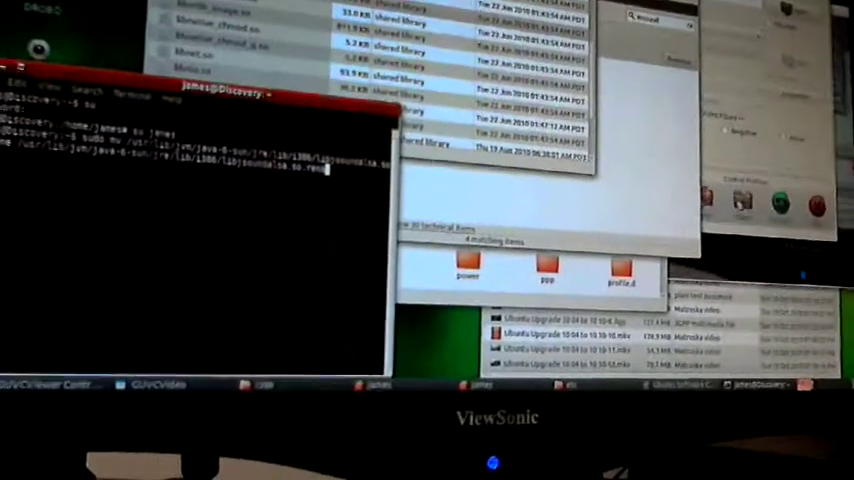
- Rename libjsoundalsa.so to libjsoundalsa.so.rename with sudo, entering the administrator password
key(Left)
key(Left)
key(Left)
key(Left)
key(Left)
key(Left)
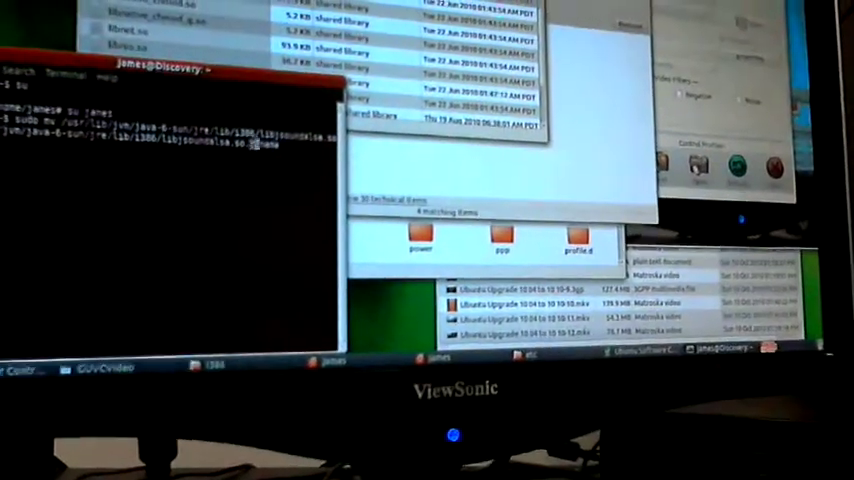
key(Left)
key(Left)
key(Left)
key(Left)
key(Left)
key(Left)
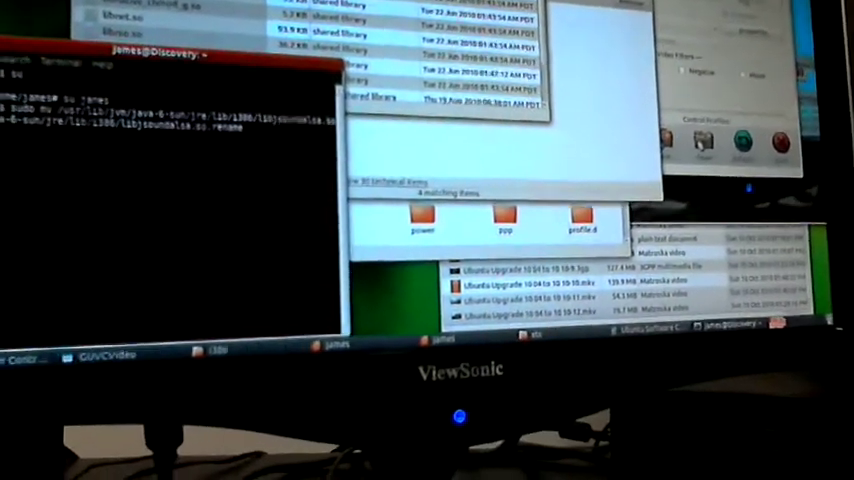
key(Return)
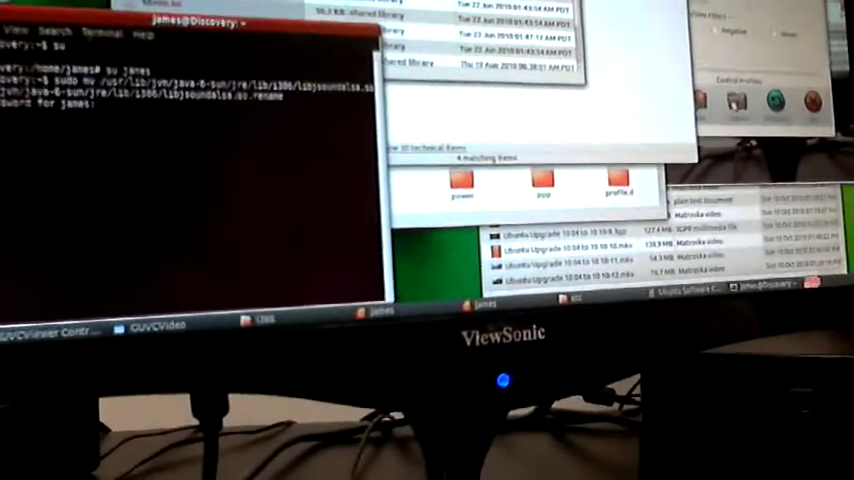
key(Return)
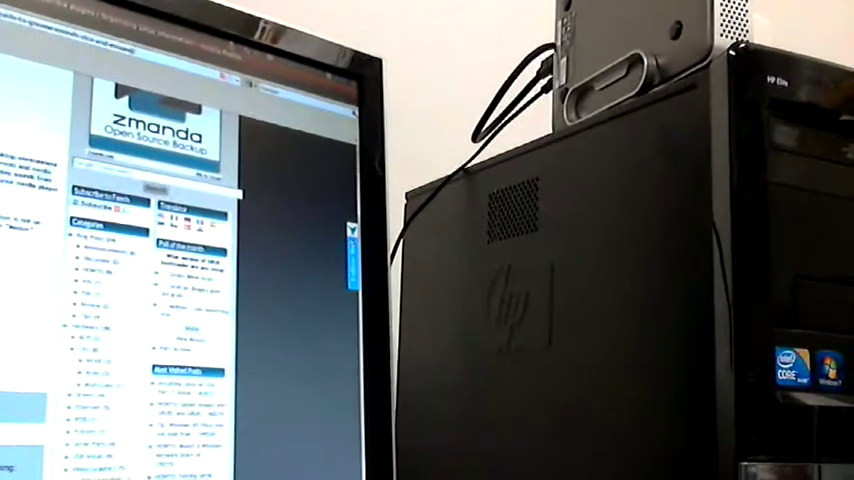
scroll(150, 250, down, 5)
text(sudo apt-get install esound)
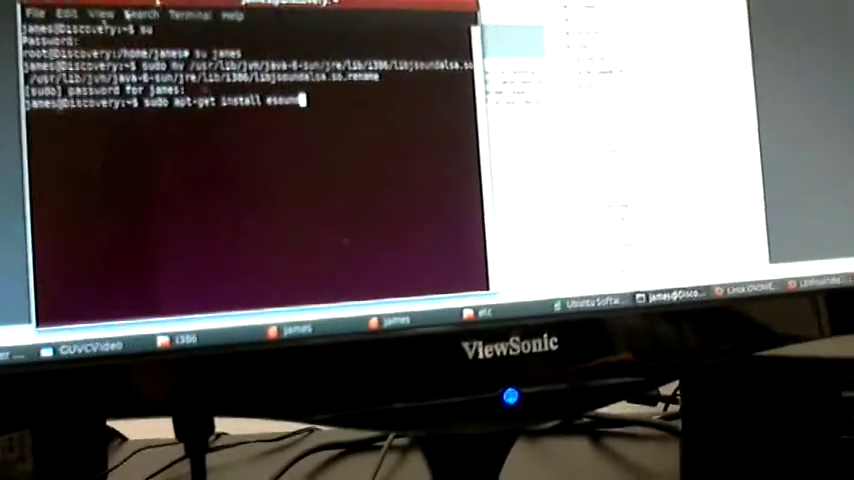
- Install esound with sudo apt-get, confirming with y, then recall that command and remove 'esound'
key(Return)
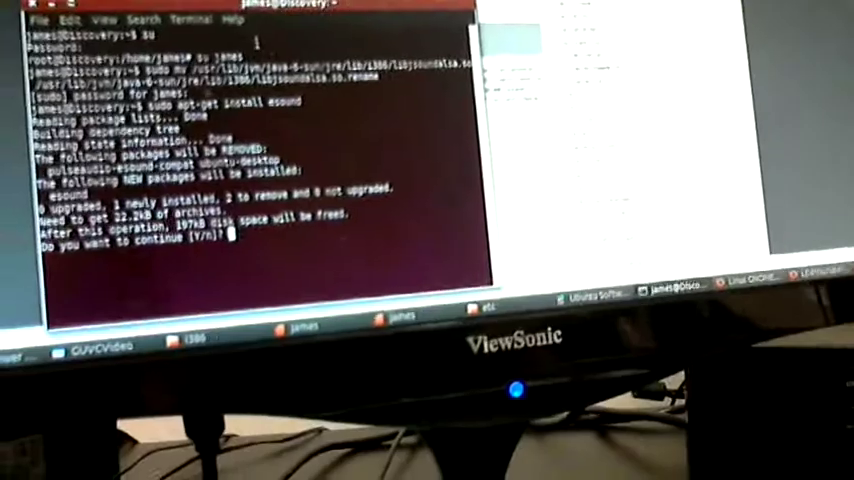
text(y)
key(Return)
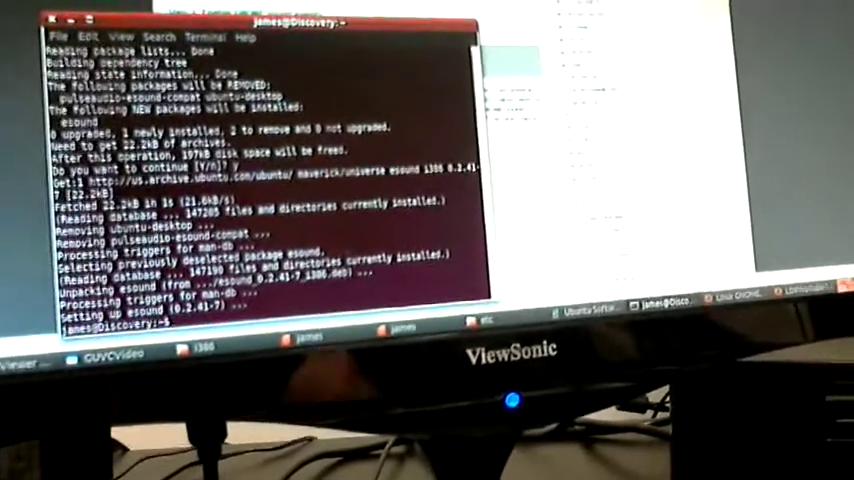
key(Up)
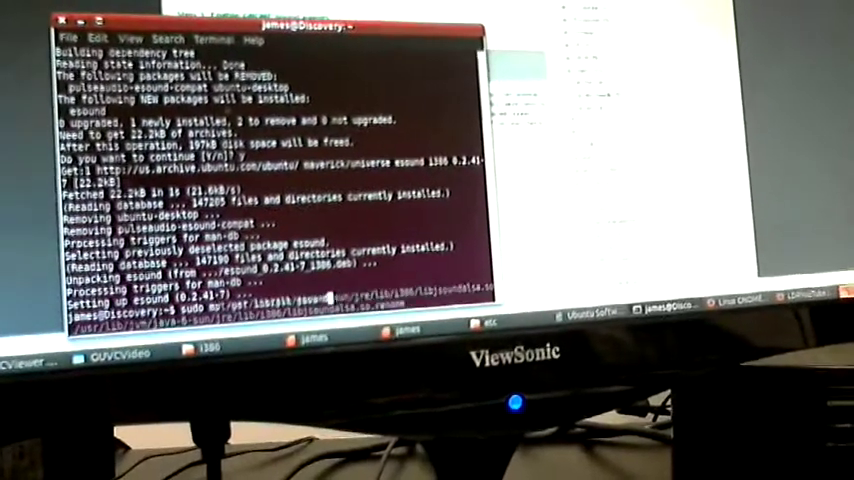
key(BackSpace)
key(BackSpace)
key(BackSpace)
key(BackSpace)
key(BackSpace)
text(sudo apt-get install ub)
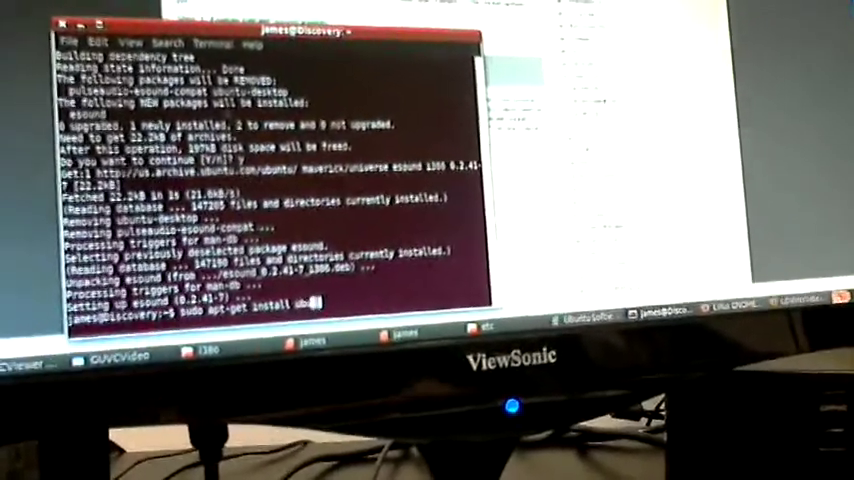
text(ntu)
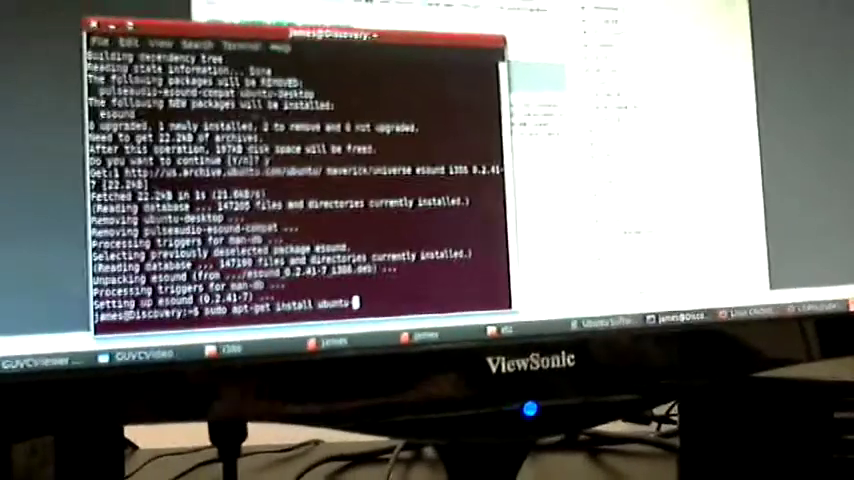
text(-desktop)
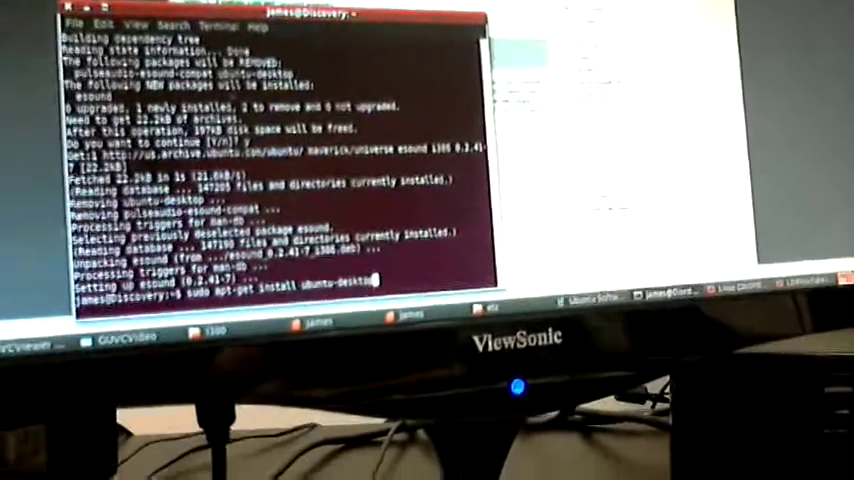
- Install ubuntu-desktop, confirming with y, then run 'sudo apt-get install gnome-audio'
key(Return)
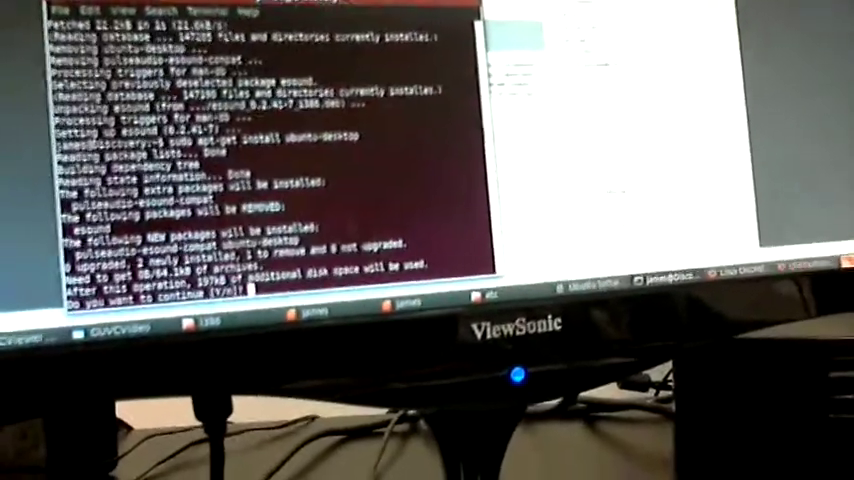
text(y)
key(Return)
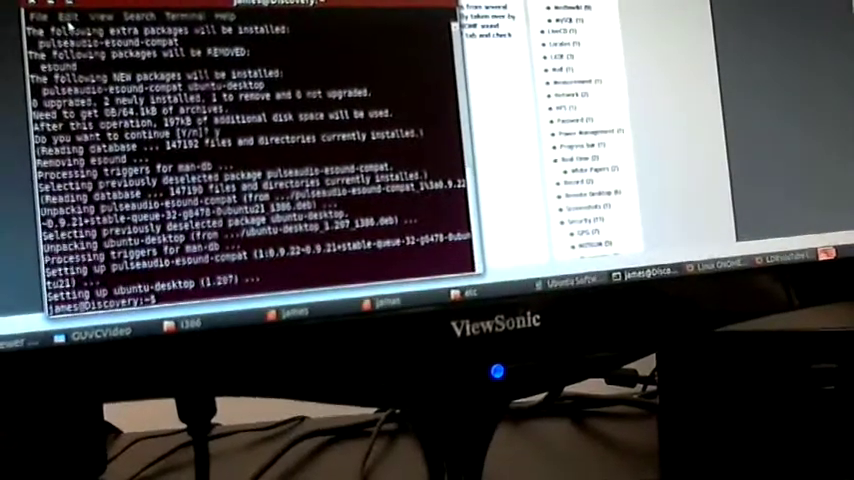
click(78, 52)
text(apt-get install gnome-audio)
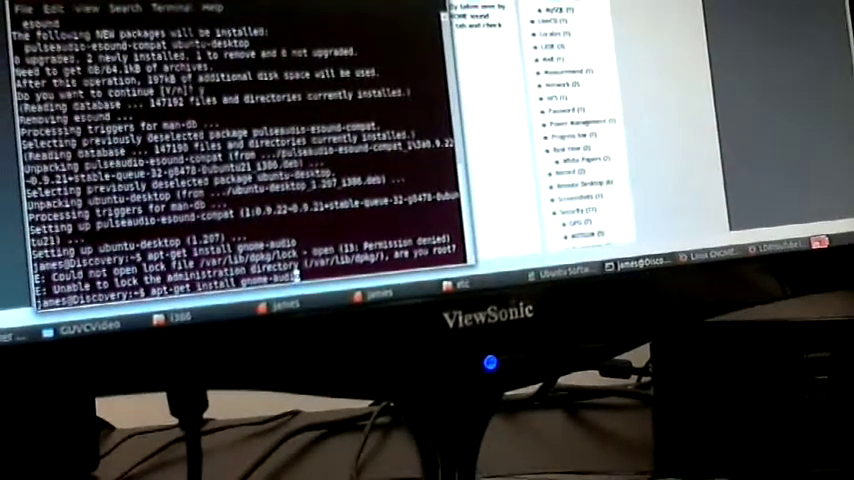
text(sudo)
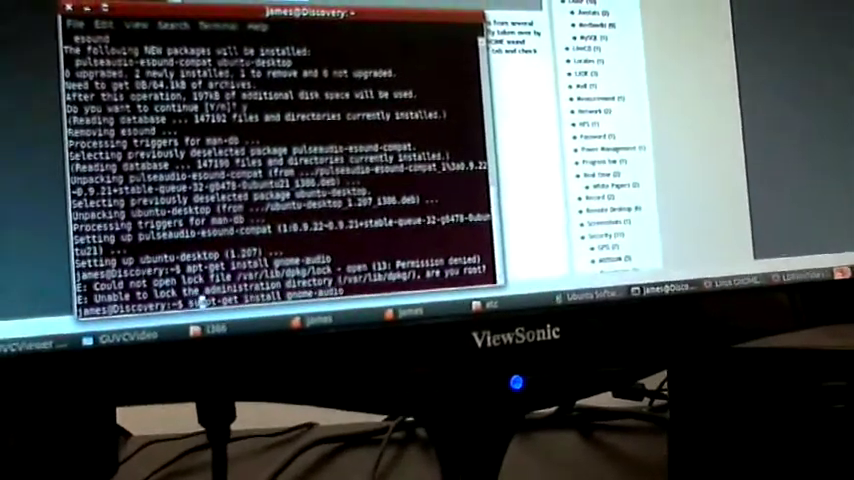
key(Return)
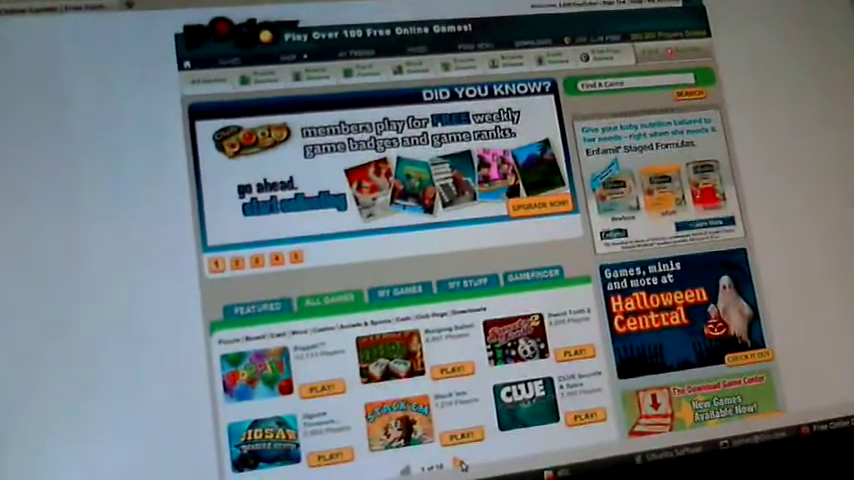
- Go to the next page of featured games and choose Balloon Bounce
click(463, 462)
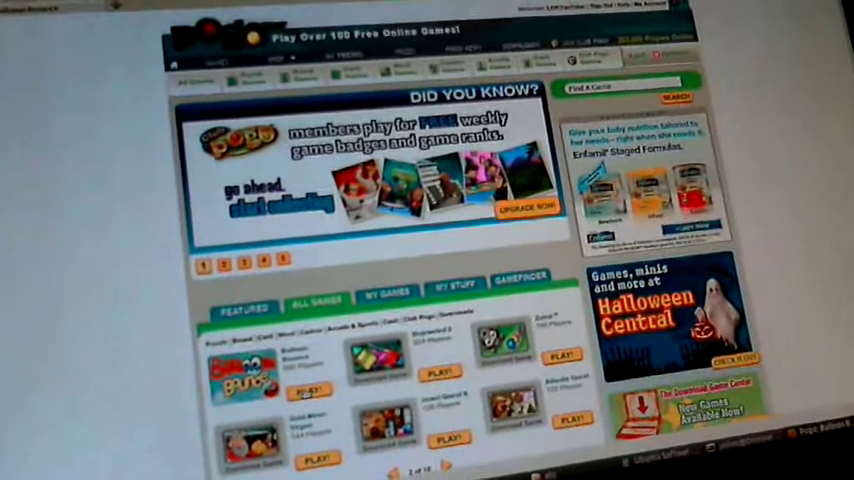
click(306, 391)
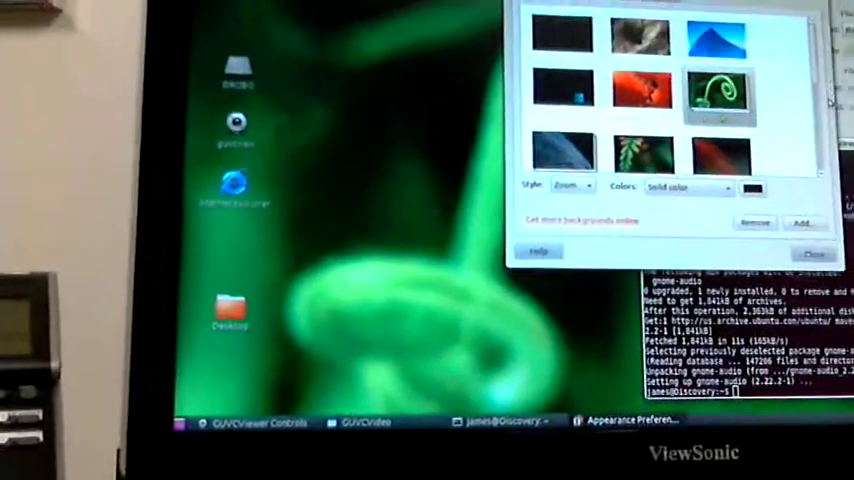
scroll(640, 90, down, 3)
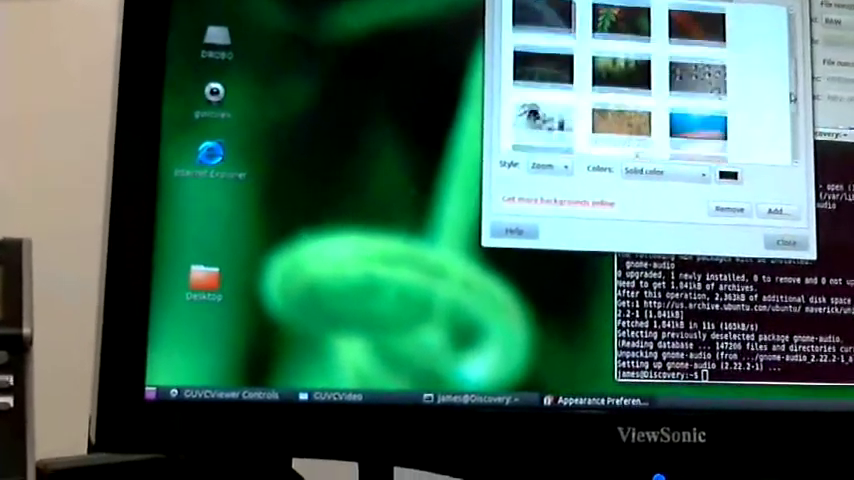
- Apply the grey cloudy wallpaper, then close the terminal window
click(620, 78)
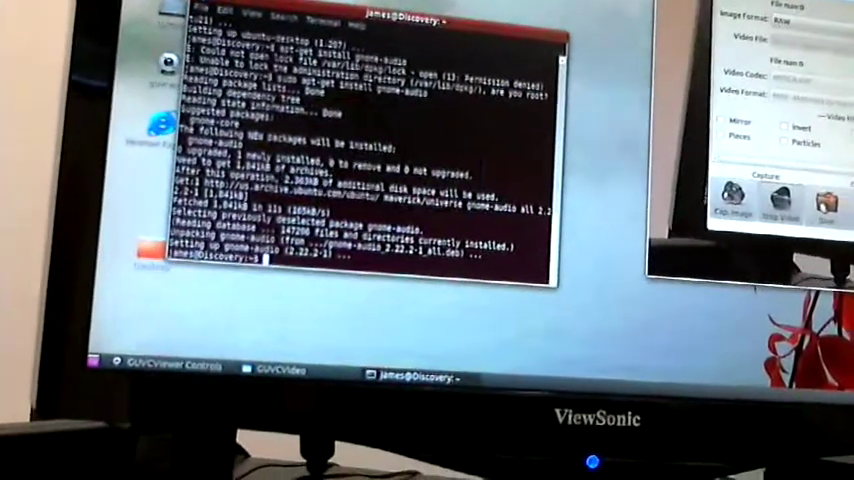
click(198, 12)
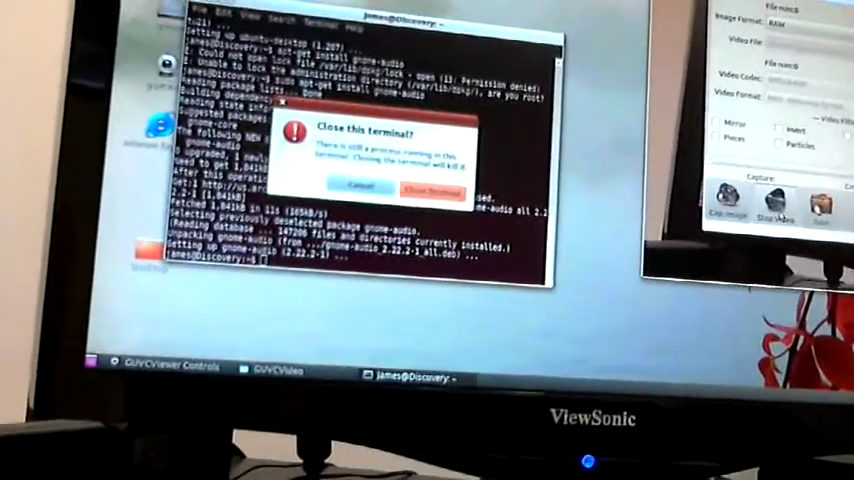